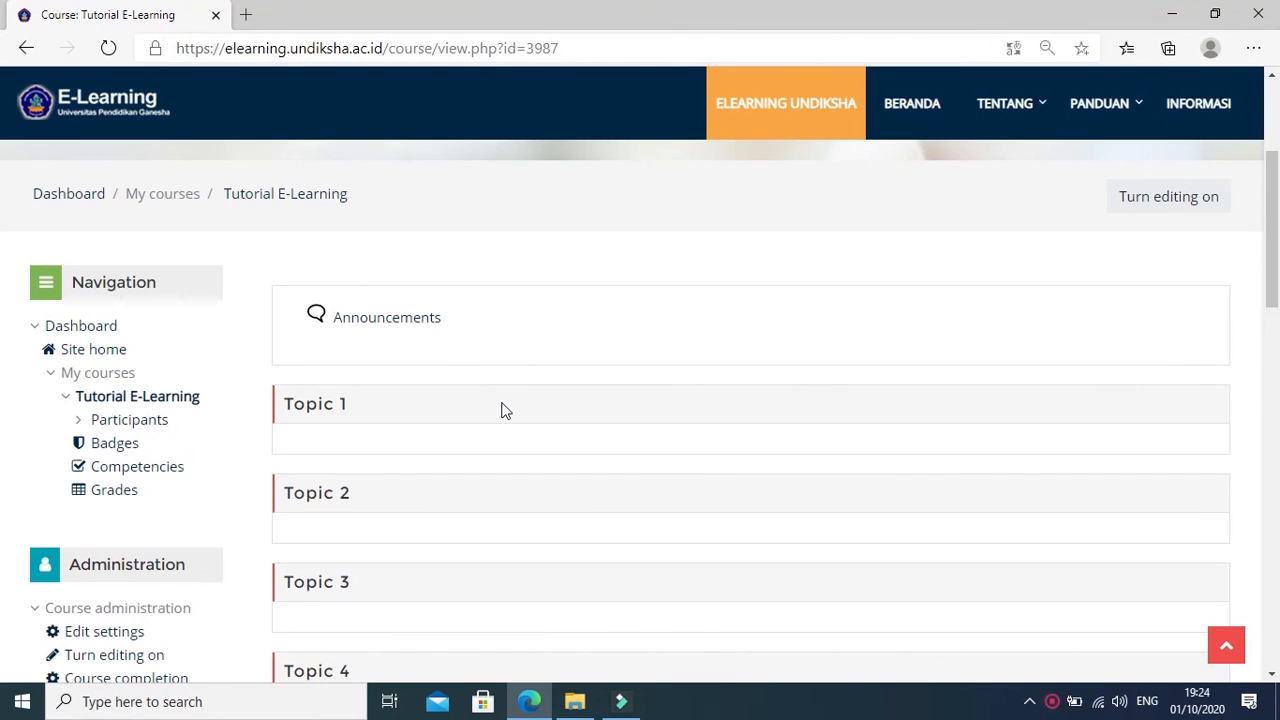
# Step: Open the Tutorial E-Learning course's edit settings page and look over the form
pyautogui.click(116, 634)
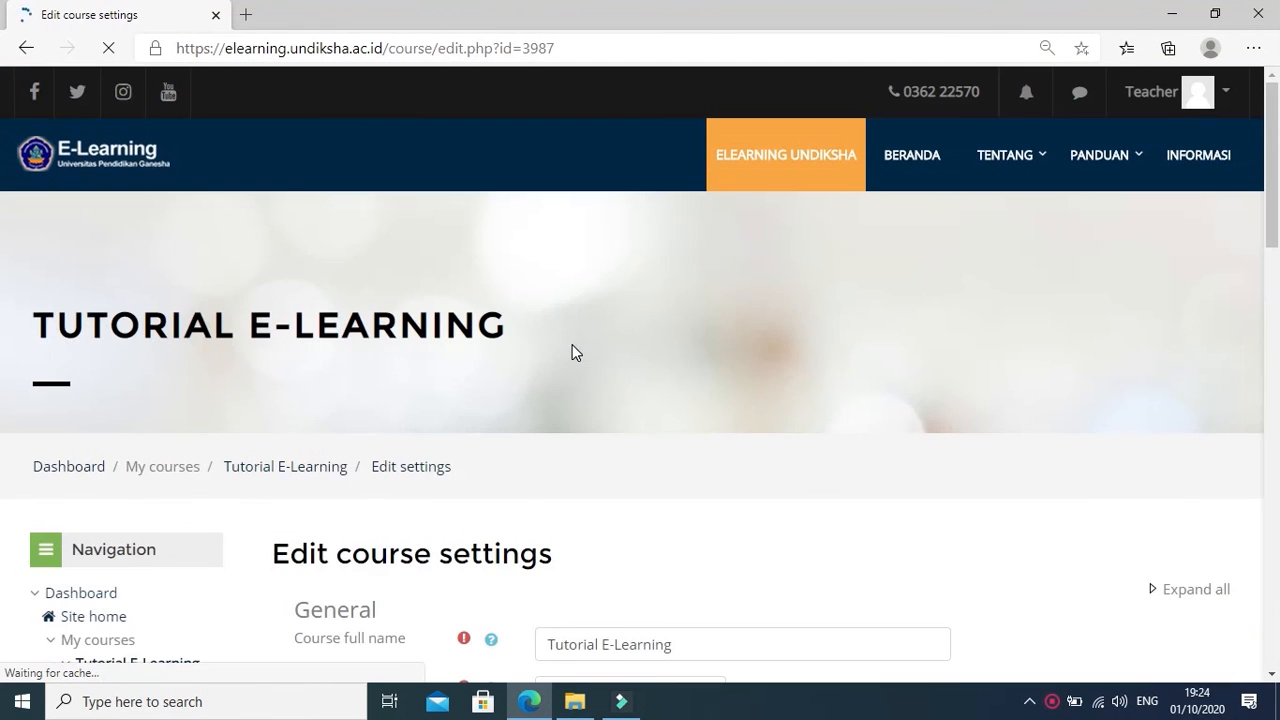
pyautogui.scroll(-5, 572, 352)
pyautogui.scroll(1, 572, 352)
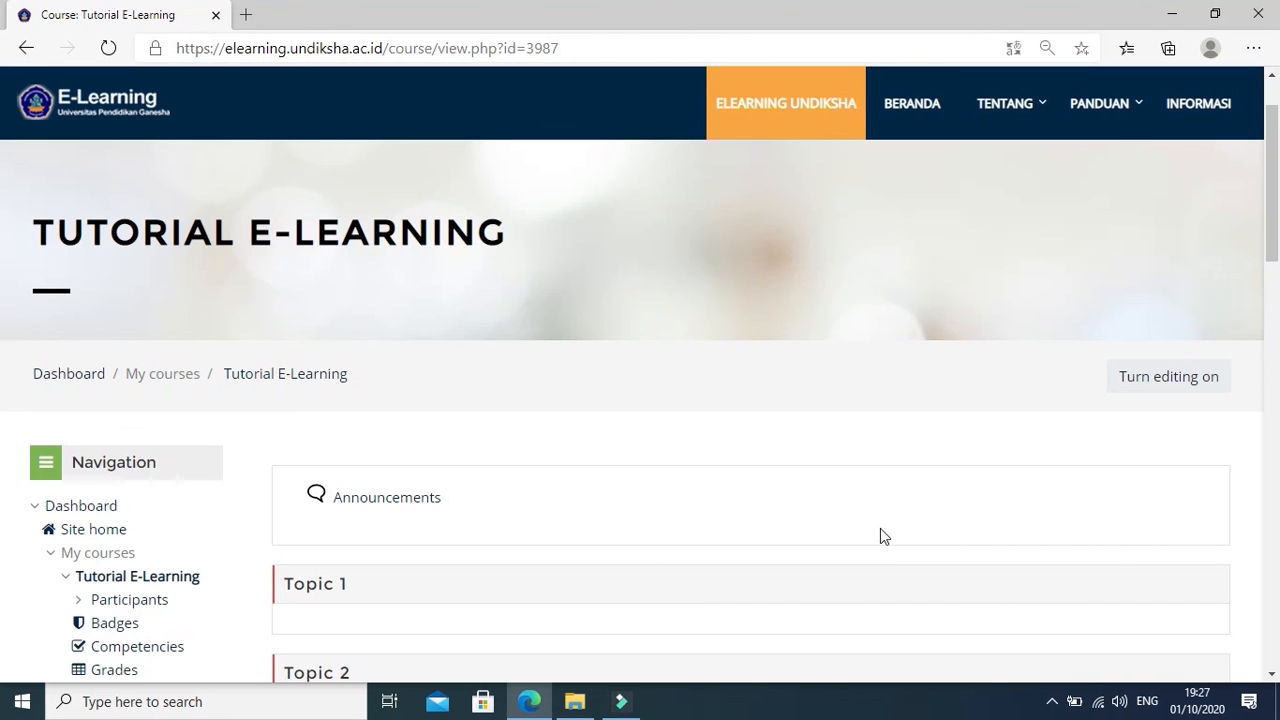
# Step: Turn on editing mode for the Tutorial E-Learning course and look over its topic sections
pyautogui.click(1173, 381)
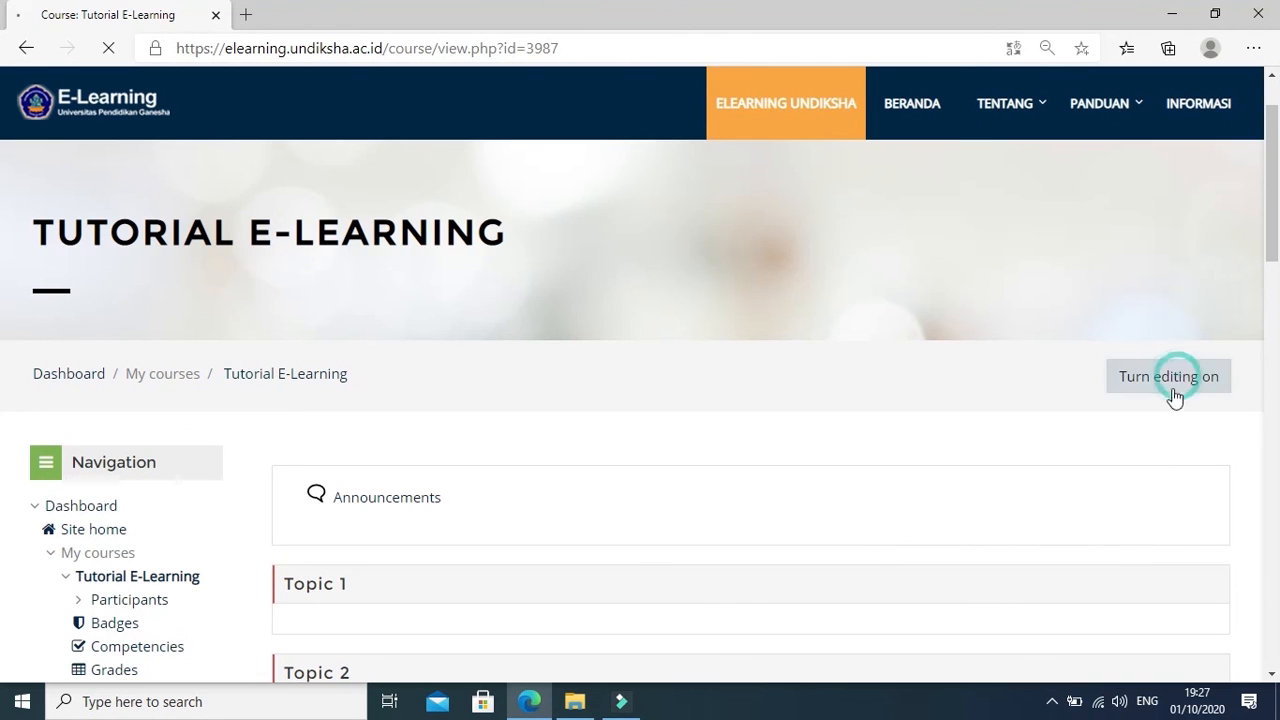
pyautogui.scroll(-5, 774, 391)
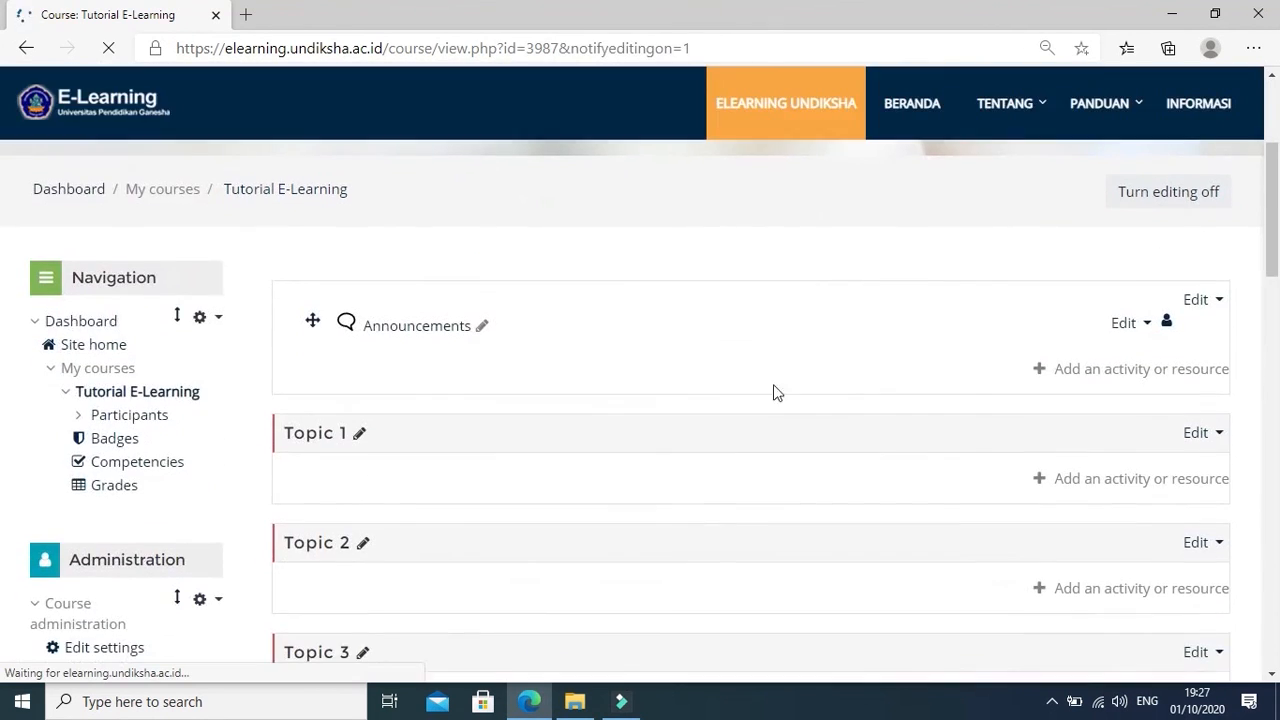
pyautogui.scroll(2, 720, 380)
pyautogui.scroll(-1, 720, 380)
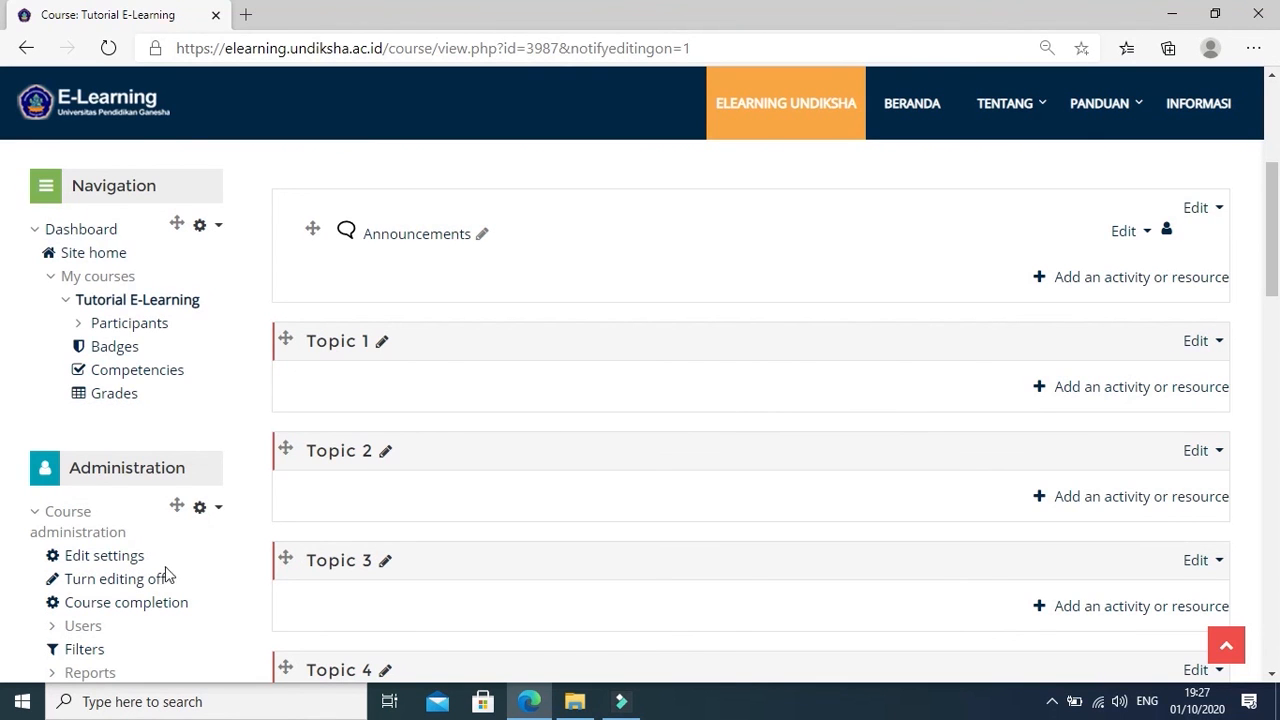
# Step: Open the course settings form and review the General and Description sections, including the dates, summary and course image
pyautogui.click(108, 558)
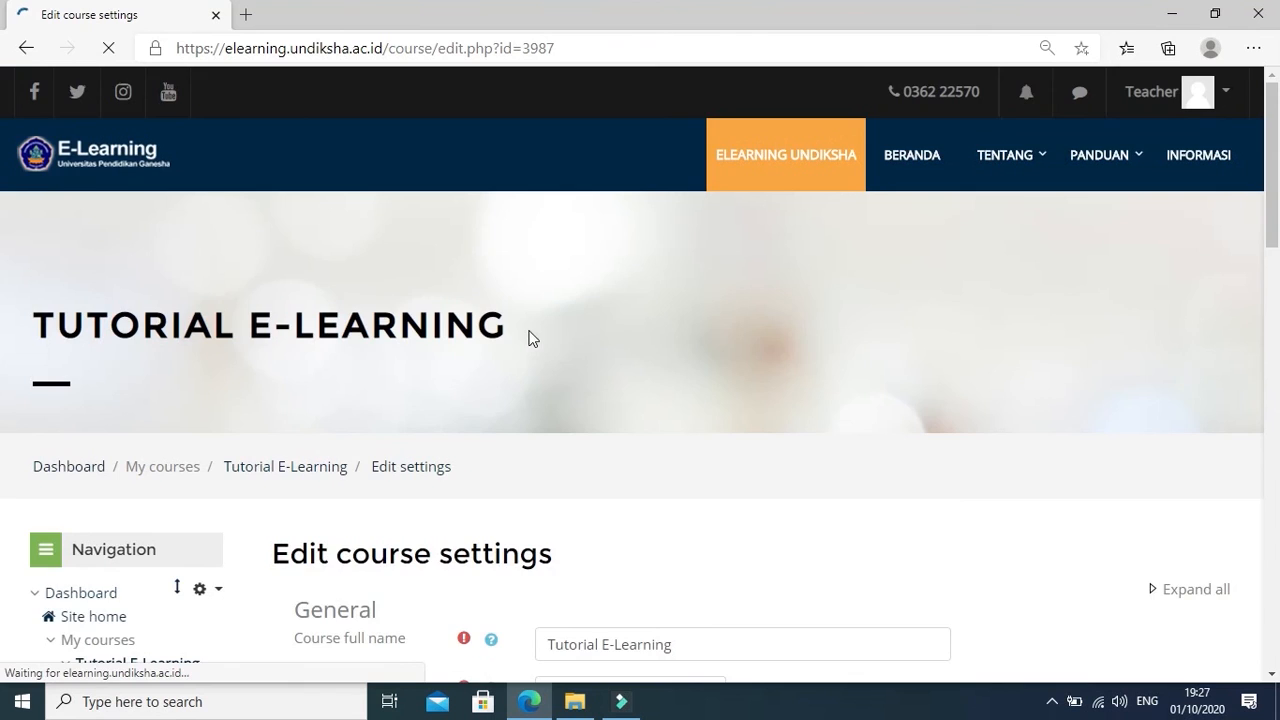
pyautogui.scroll(-2, 532, 338)
pyautogui.scroll(-3, 537, 338)
pyautogui.scroll(1, 554, 340)
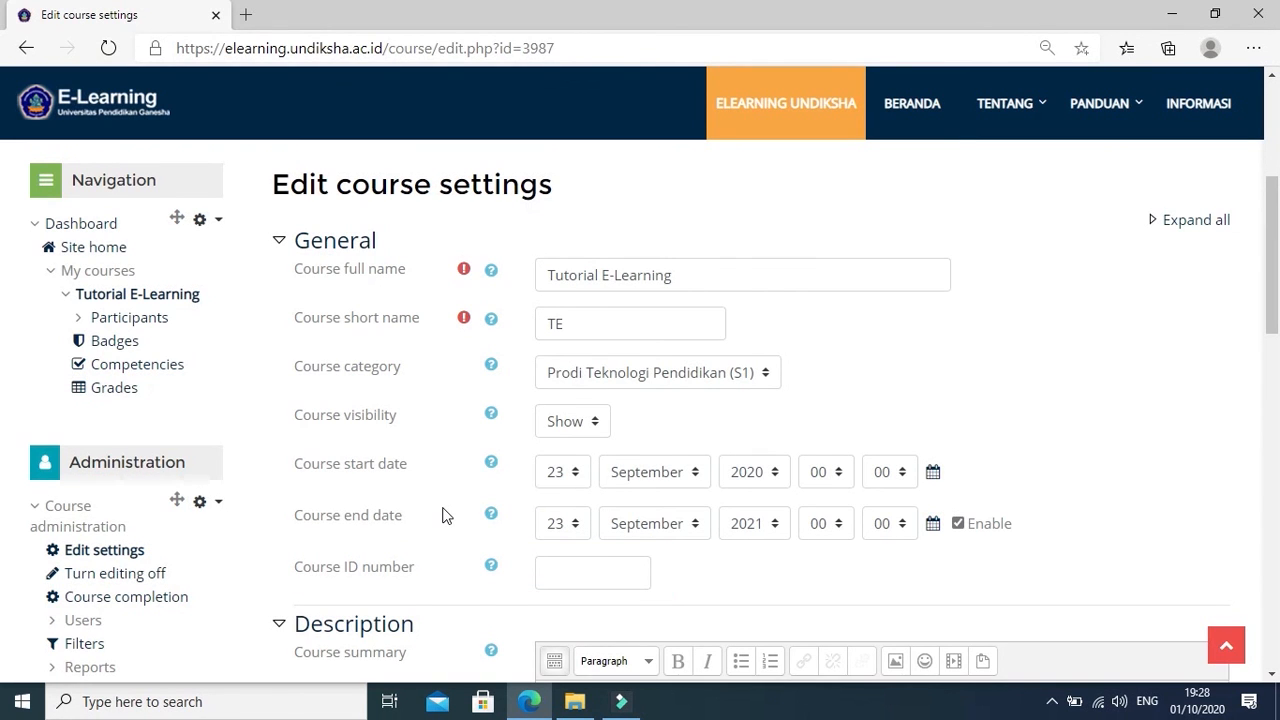
pyautogui.scroll(-4, 446, 515)
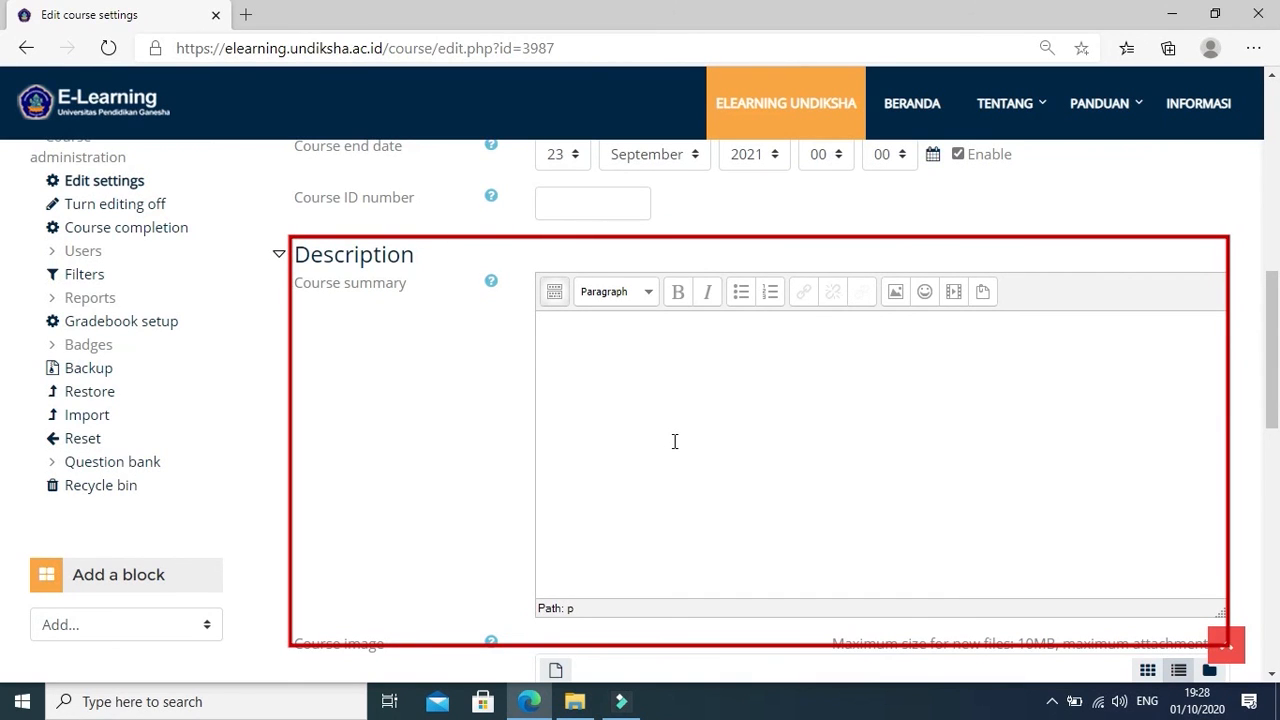
pyautogui.scroll(-1, 675, 441)
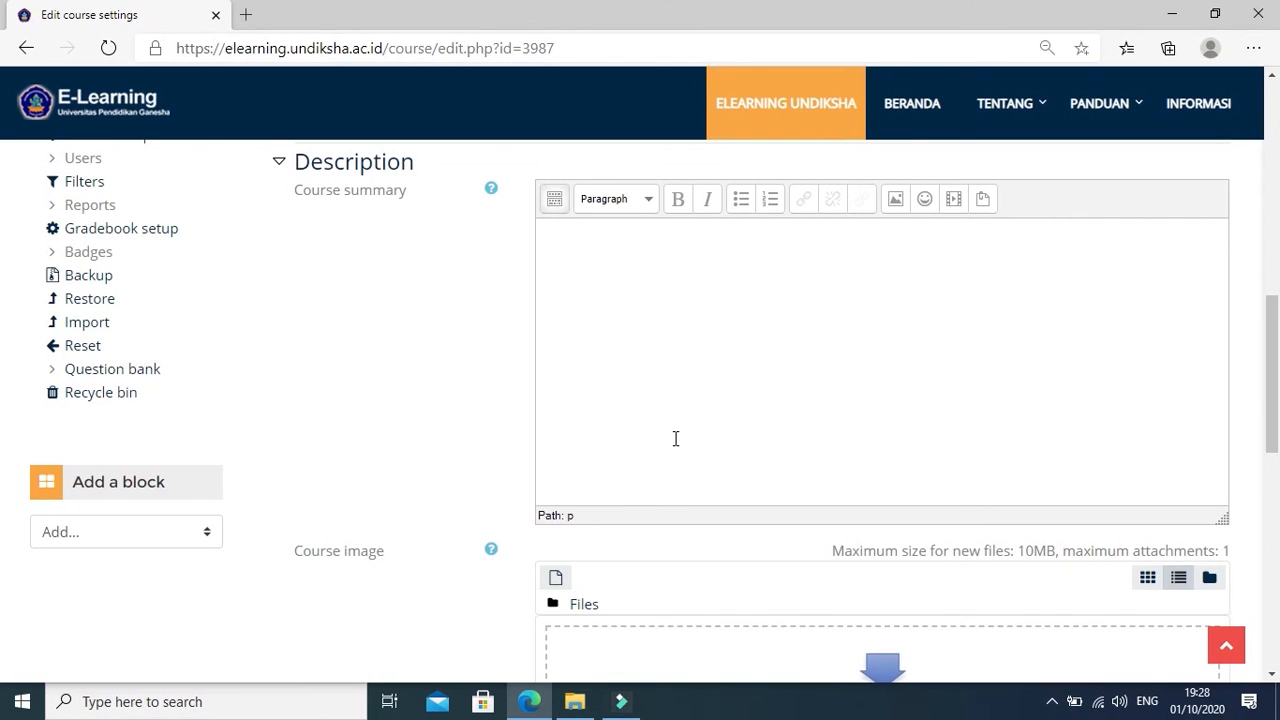
pyautogui.scroll(-3, 675, 441)
pyautogui.scroll(-2, 675, 438)
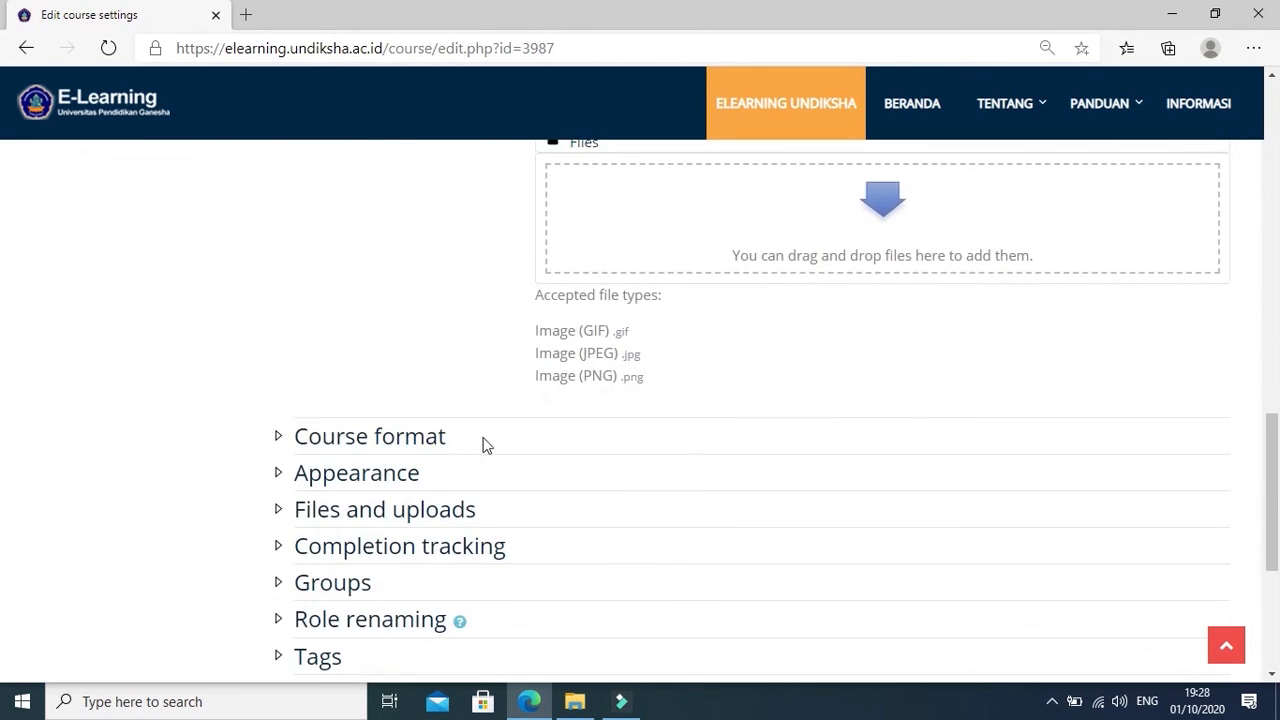
# Step: Expand the Course format and Appearance sections of the course settings and review their options
pyautogui.click(294, 437)
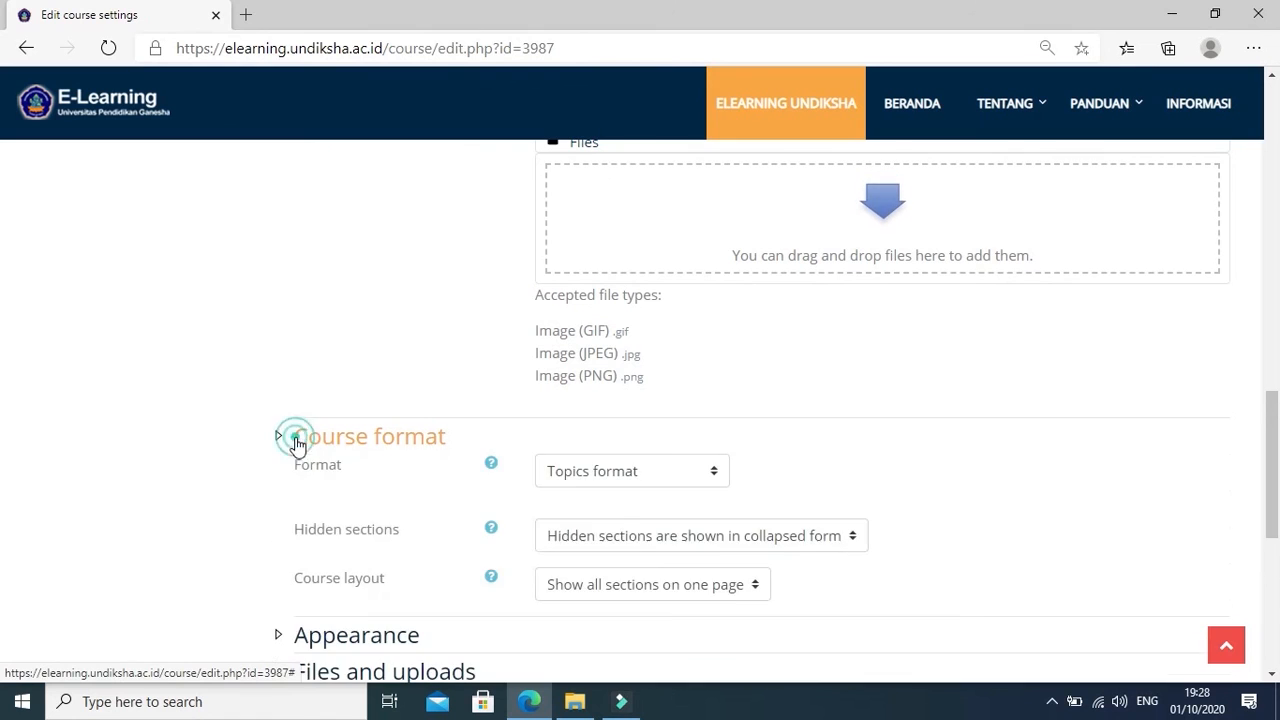
pyautogui.scroll(-1, 539, 432)
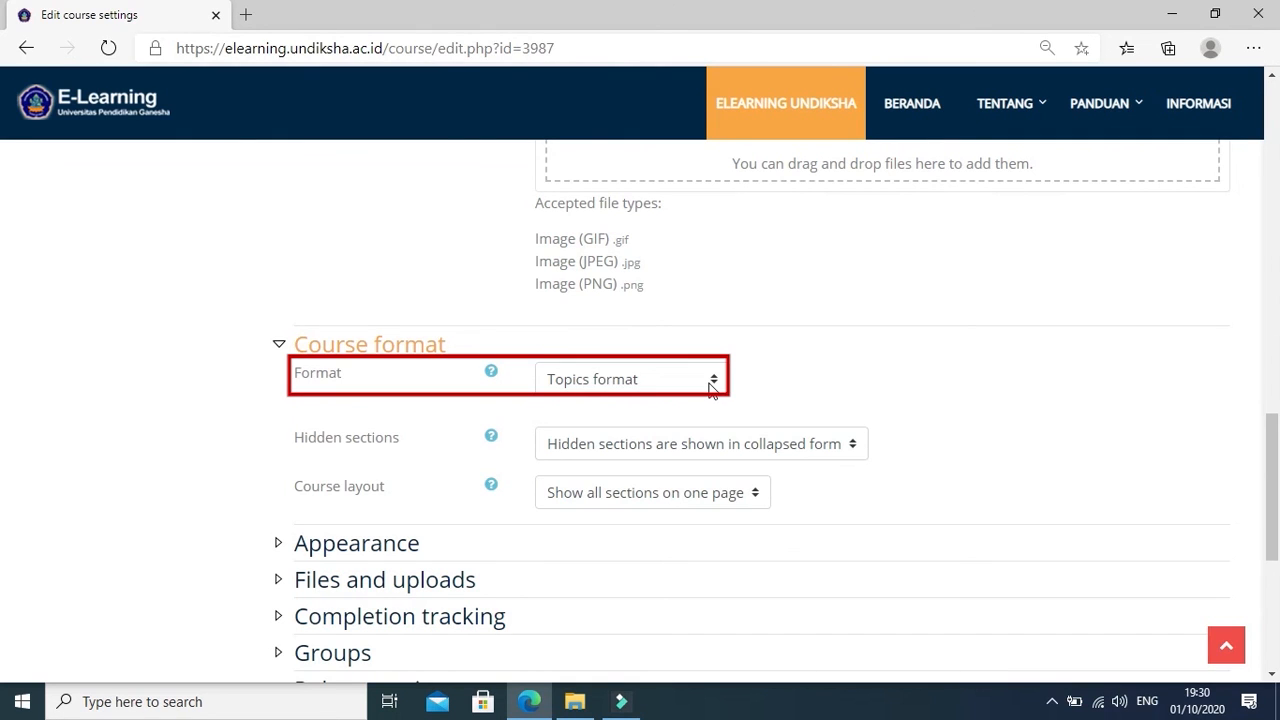
pyautogui.scroll(-1, 720, 385)
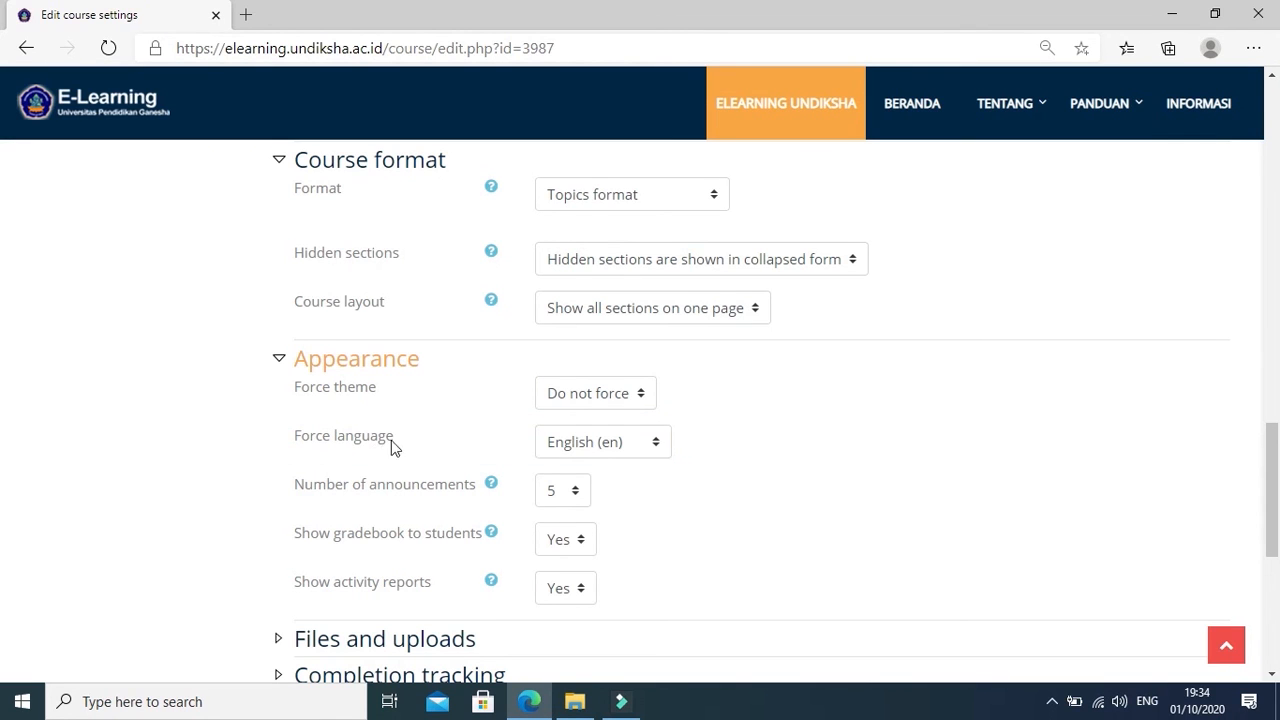
pyautogui.scroll(-2, 405, 440)
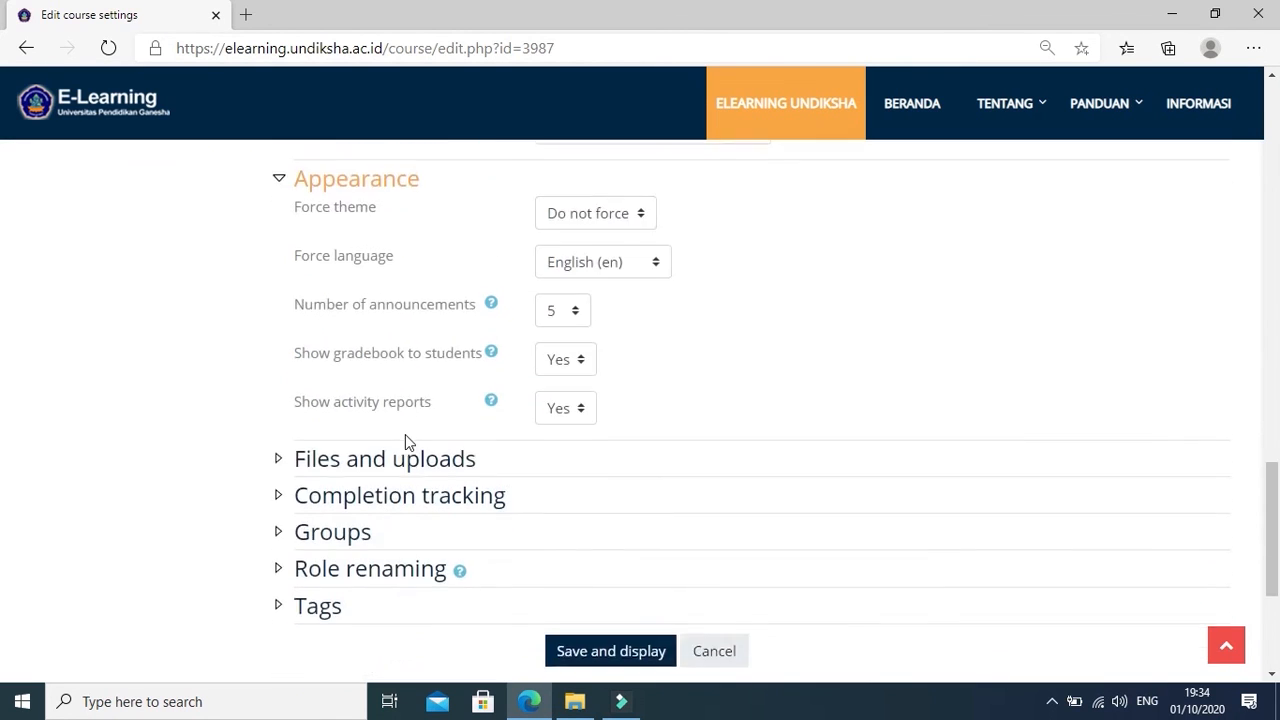
# Step: Expand the Files and uploads section and check the maximum upload size setting
pyautogui.click(284, 455)
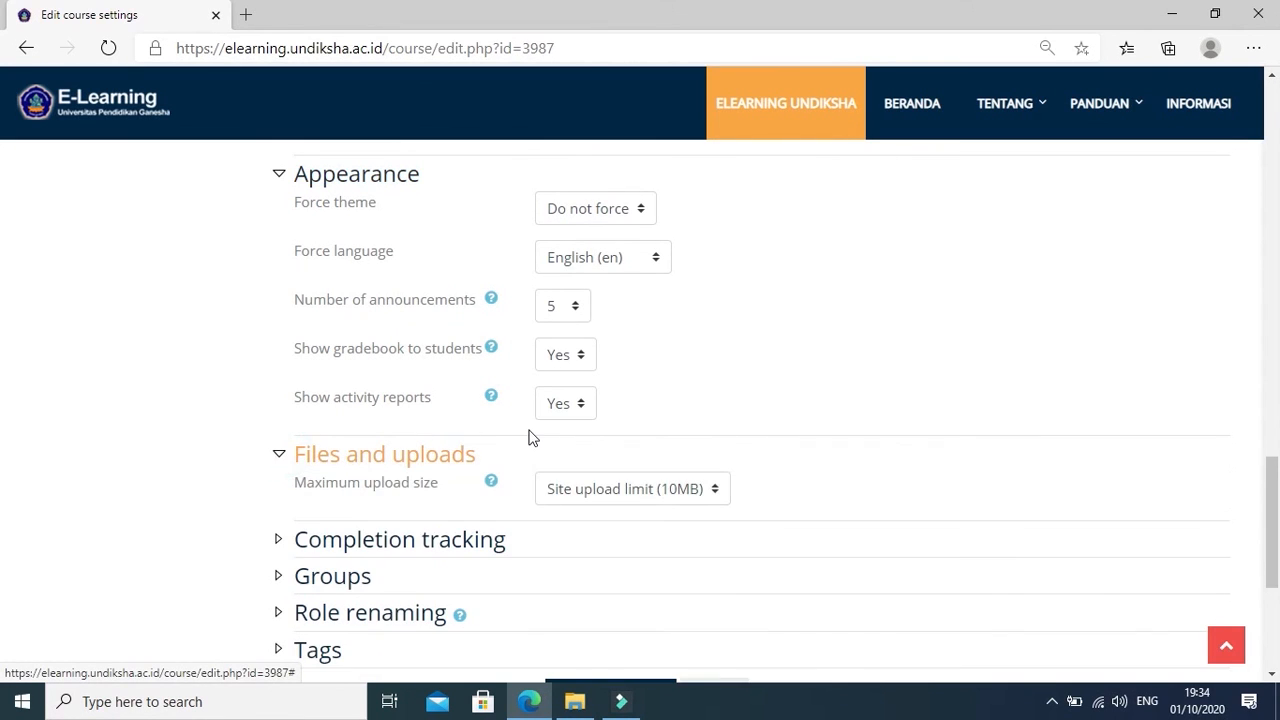
pyautogui.scroll(-1, 530, 437)
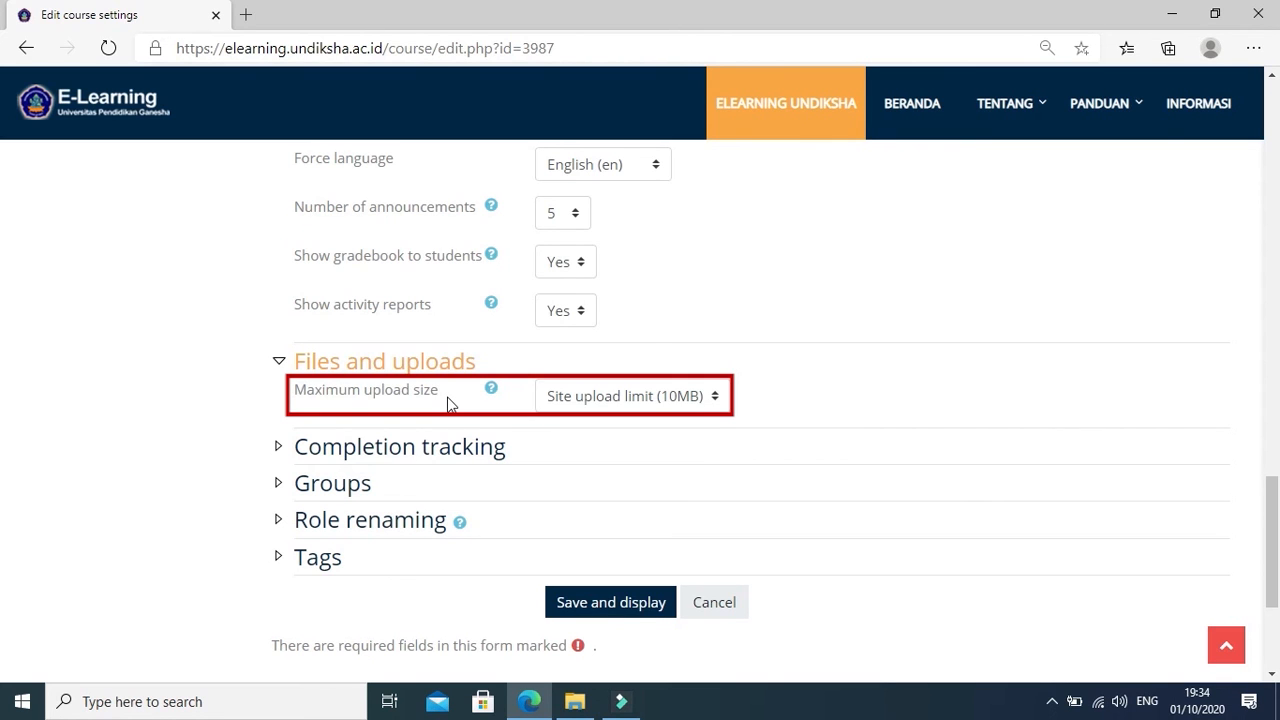
pyautogui.scroll(-1, 454, 403)
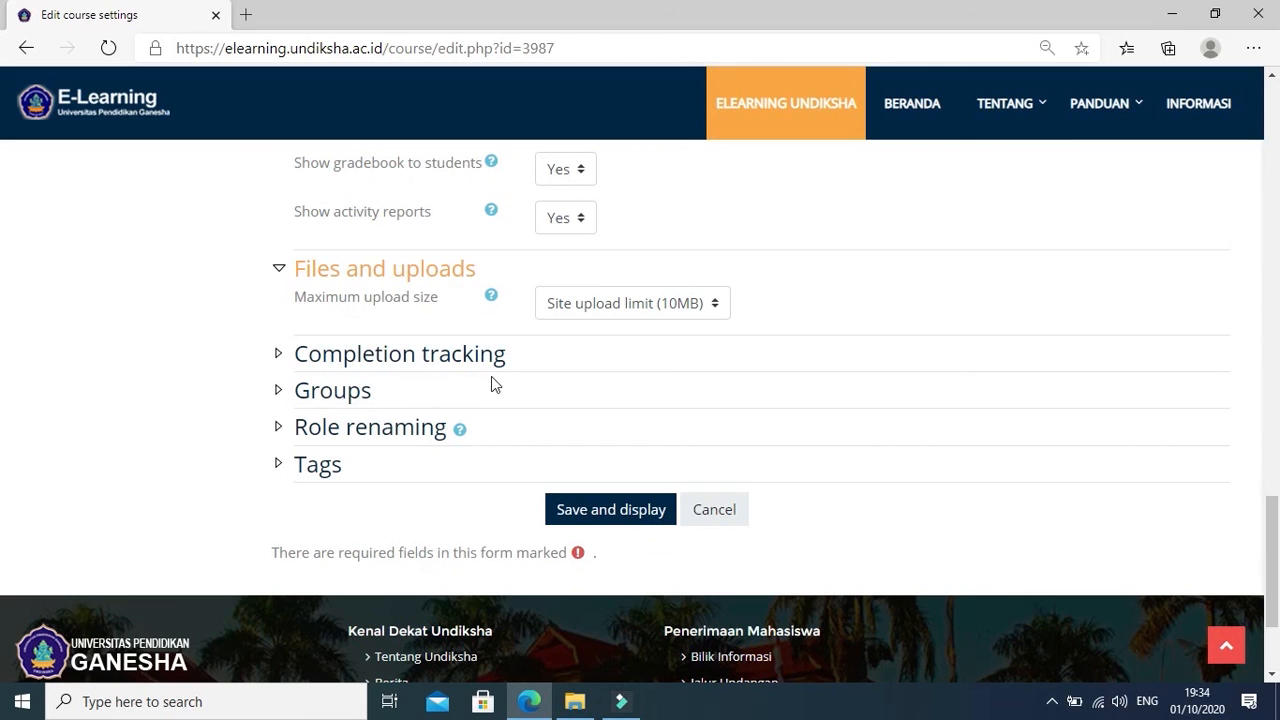
# Step: Expand the Completion tracking and Groups sections and examine the completion tracking and group mode options
pyautogui.click(281, 356)
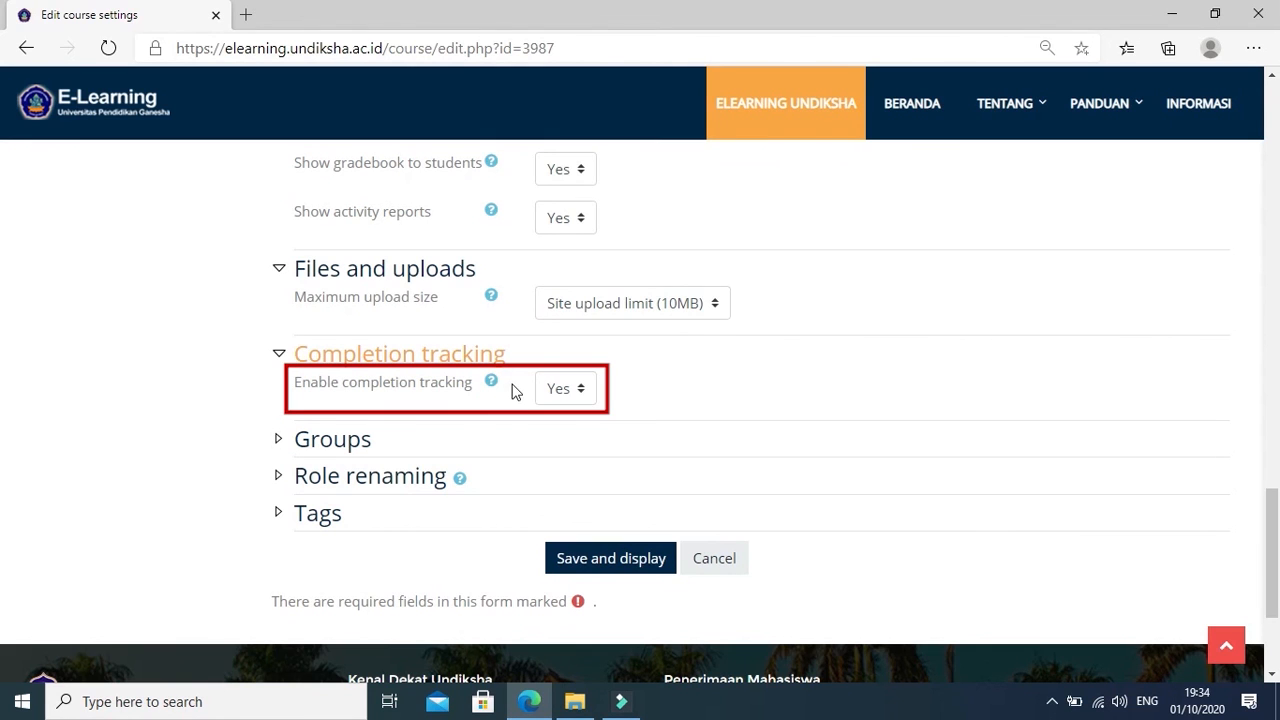
pyautogui.scroll(-2, 416, 370)
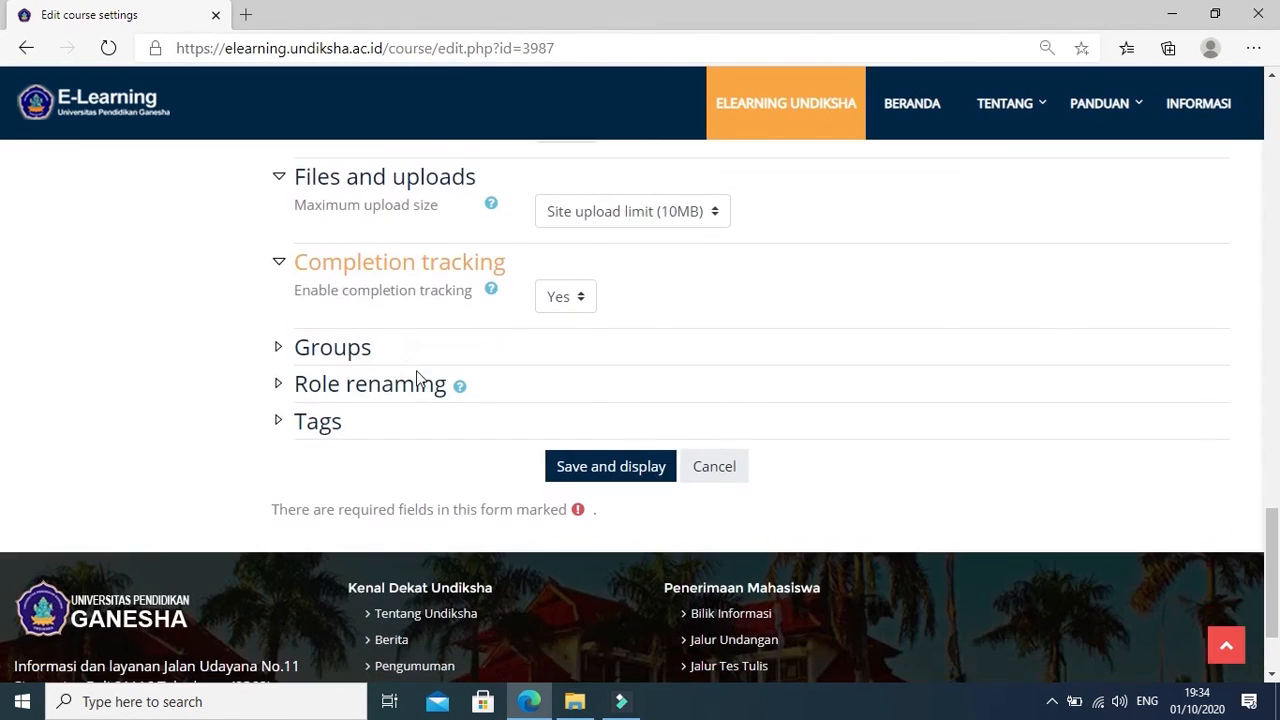
pyautogui.click(291, 347)
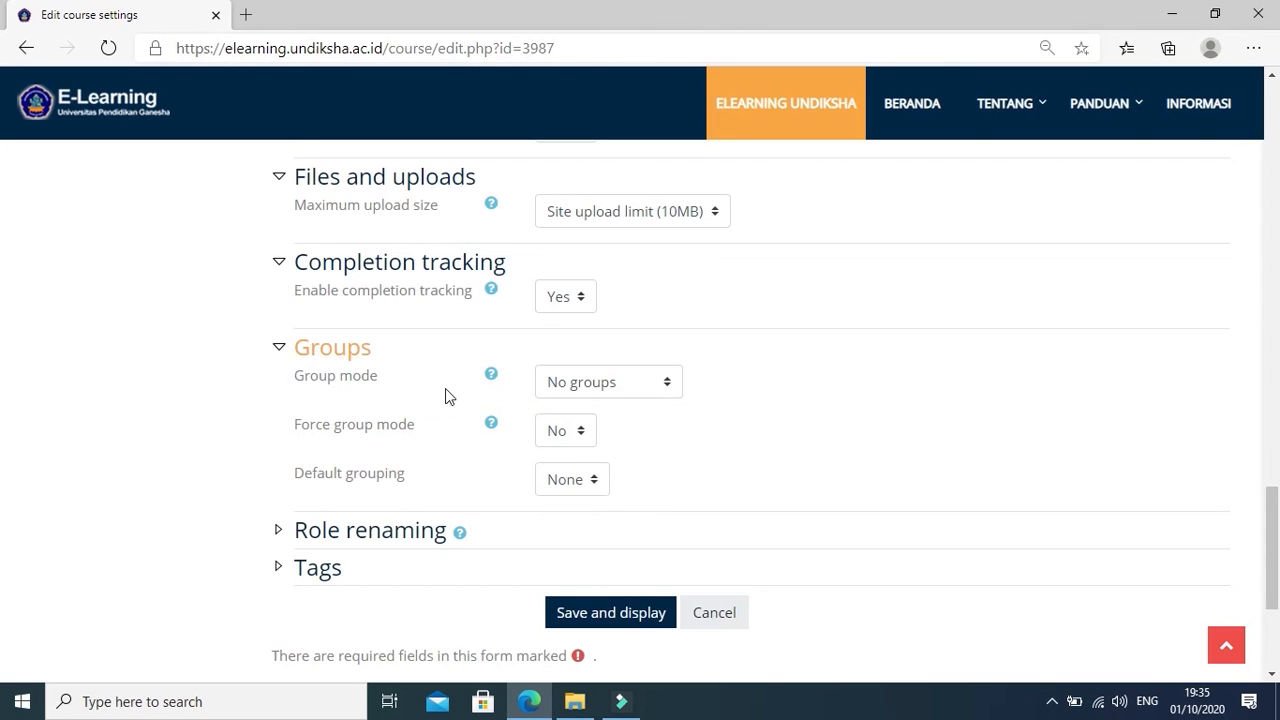
pyautogui.click(595, 388)
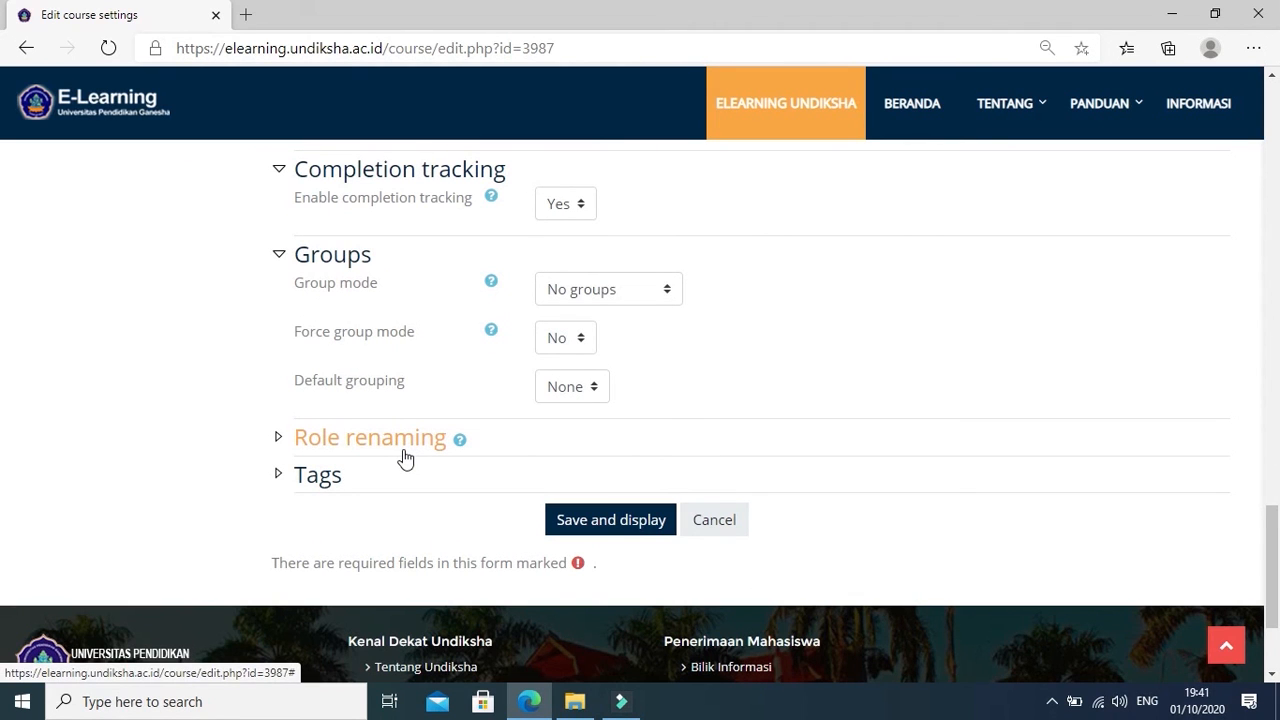
# Step: Review the fields in the Role renaming section, leave them empty, and save the settings to display the course
pyautogui.click(280, 440)
pyautogui.scroll(-1, 457, 440)
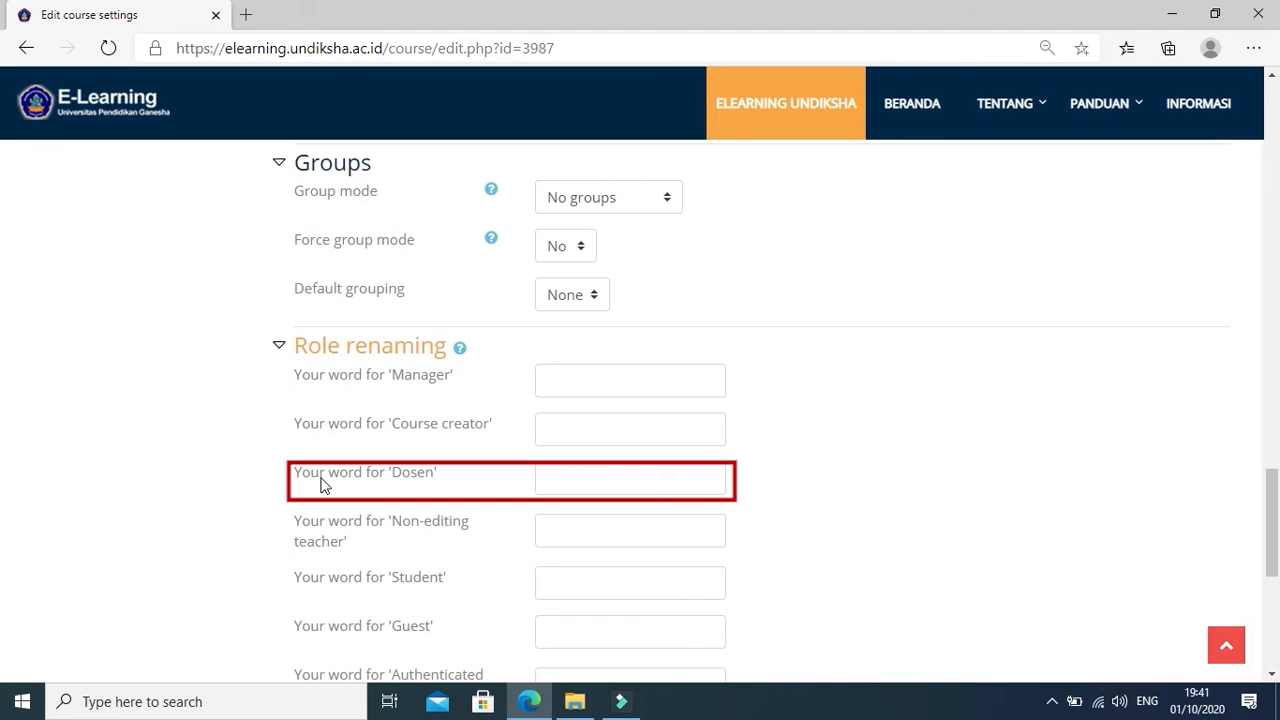
pyautogui.scroll(-1, 345, 477)
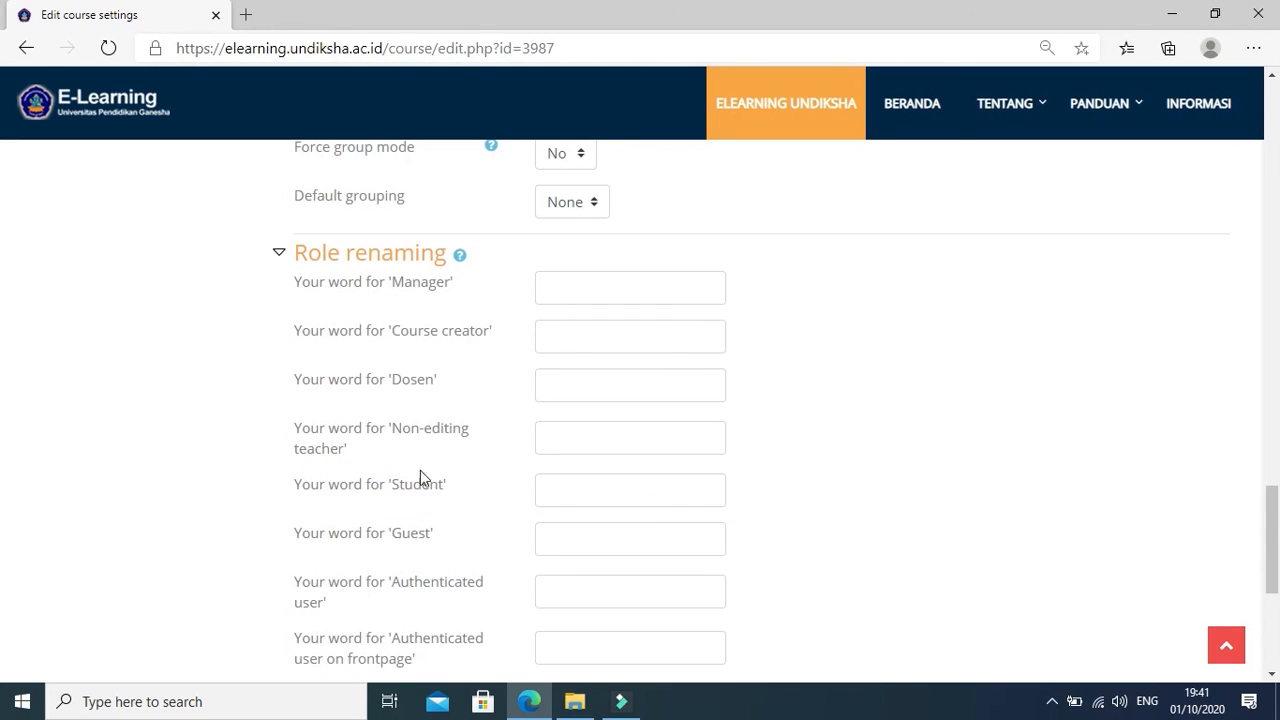
pyautogui.scroll(-2, 464, 462)
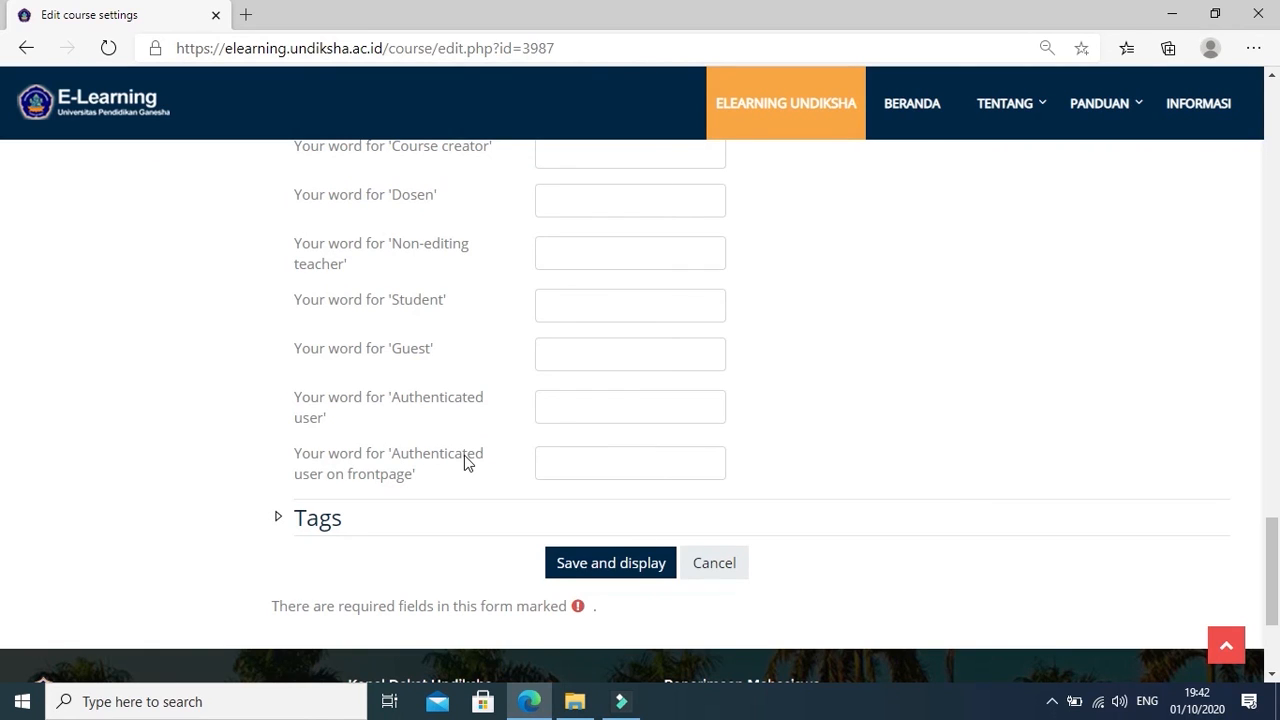
pyautogui.press('Tab')
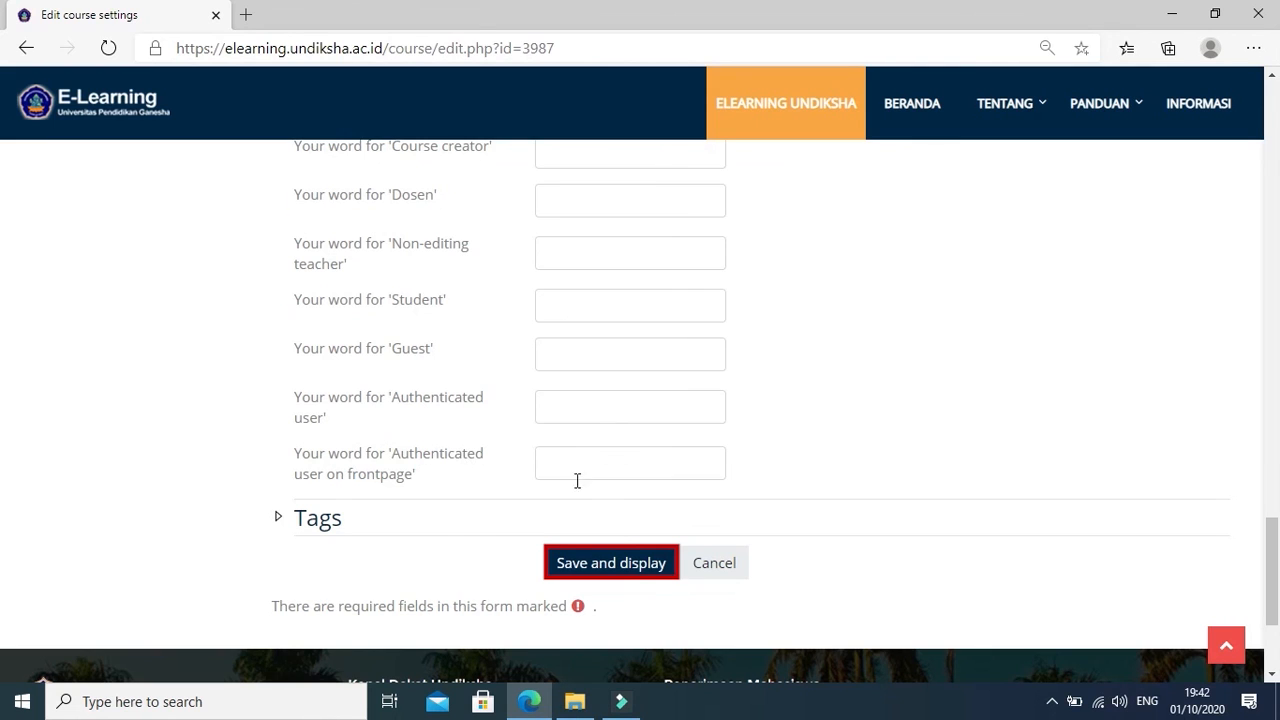
pyautogui.click(640, 566)
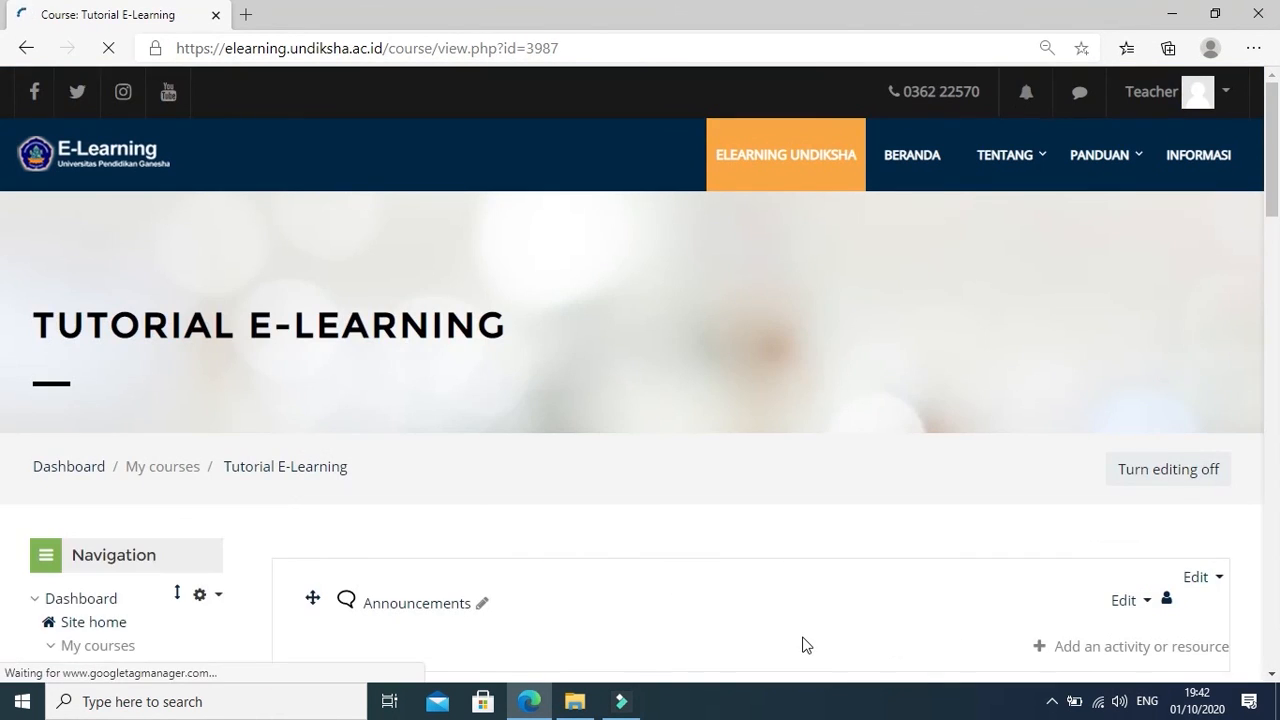
# Step: Open the course's list of enrolled users and review the participants with their roles and status
pyautogui.scroll(-1, 860, 553)
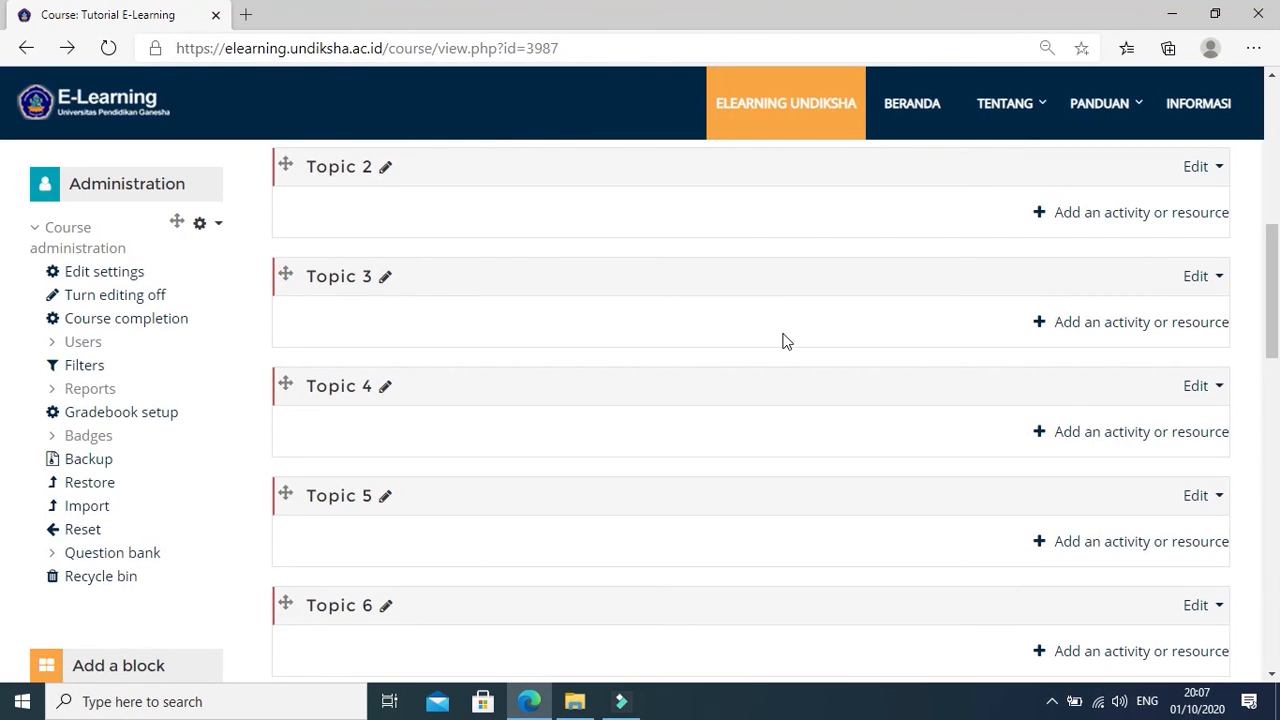
pyautogui.click(84, 343)
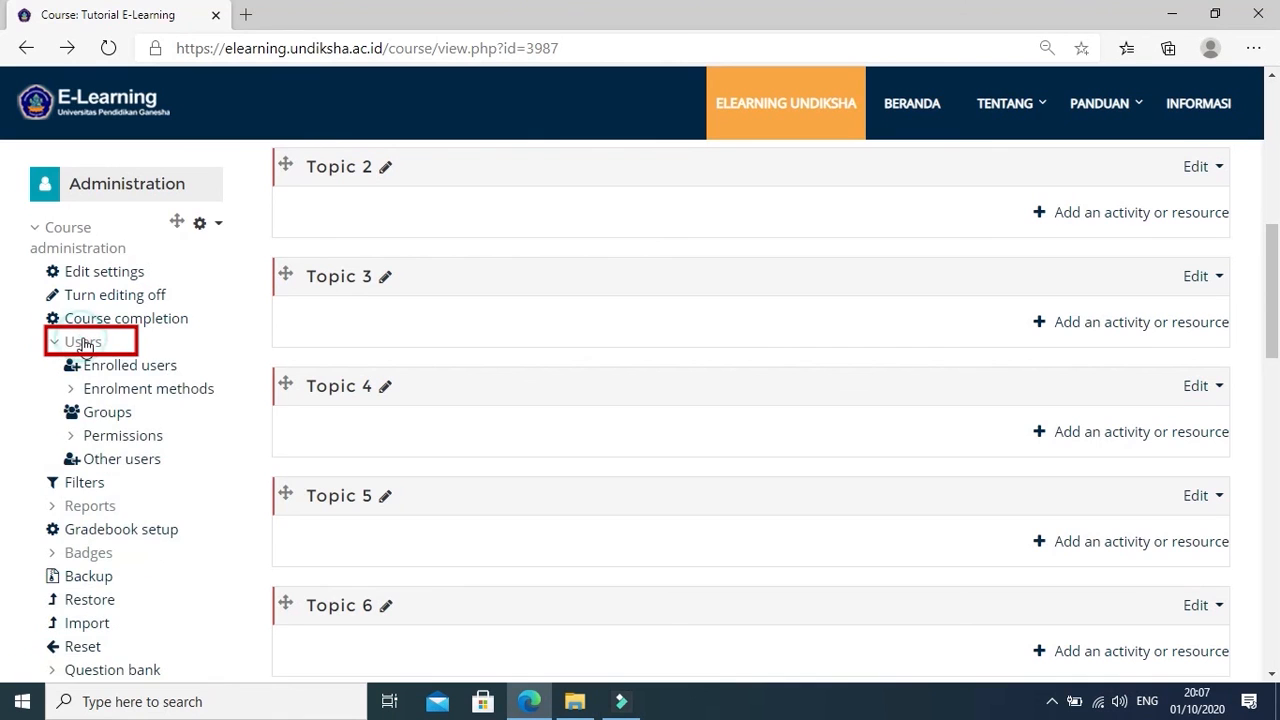
pyautogui.click(146, 370)
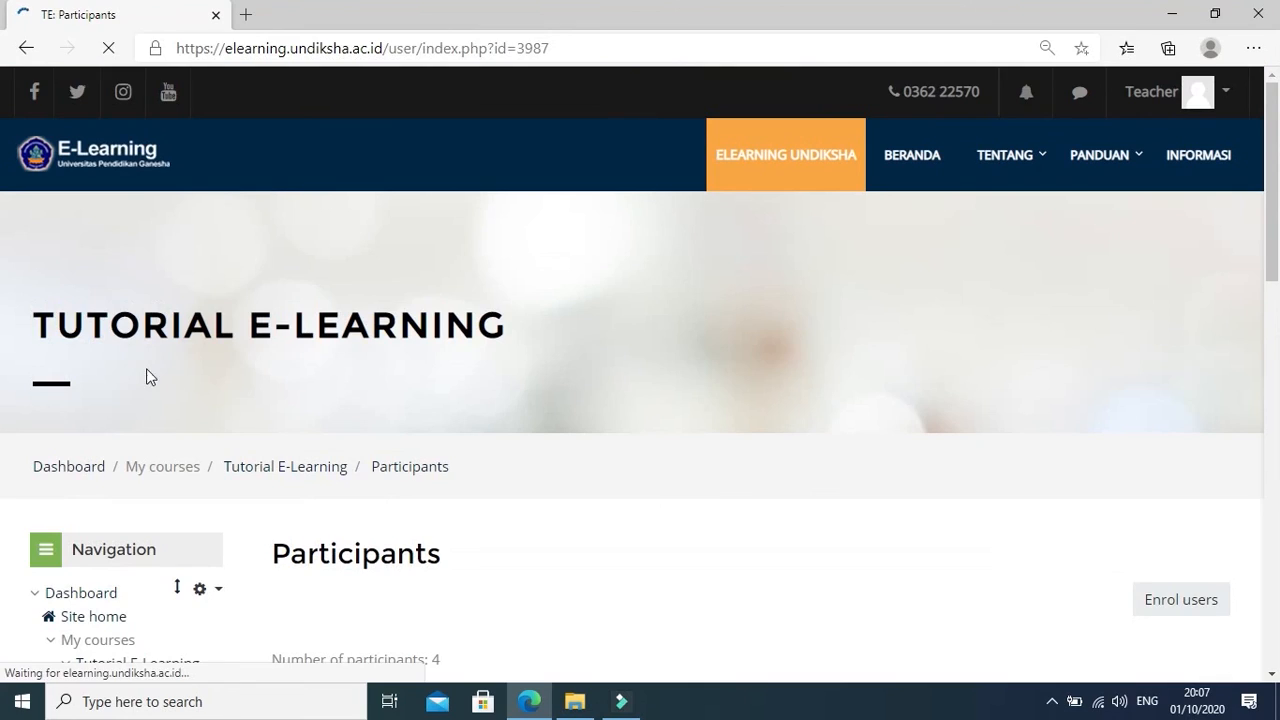
pyautogui.scroll(-1, 624, 289)
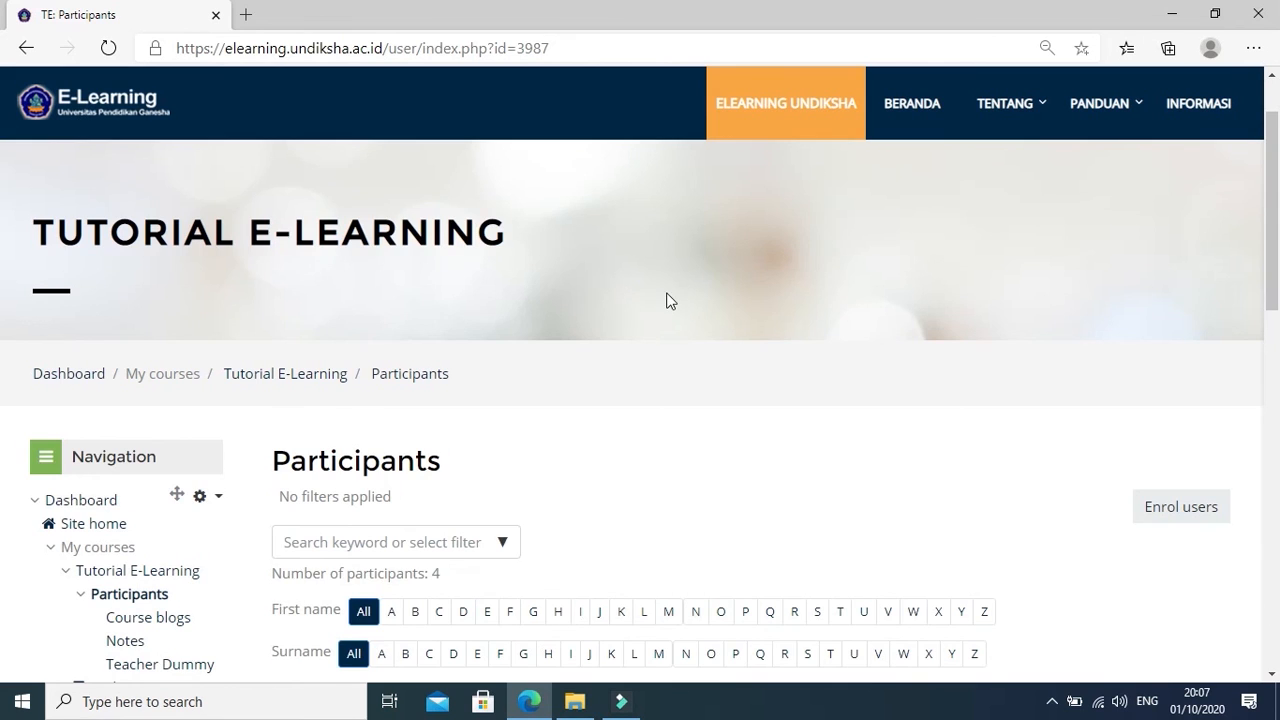
pyautogui.scroll(-3, 667, 300)
pyautogui.scroll(-1, 668, 305)
pyautogui.scroll(1, 668, 304)
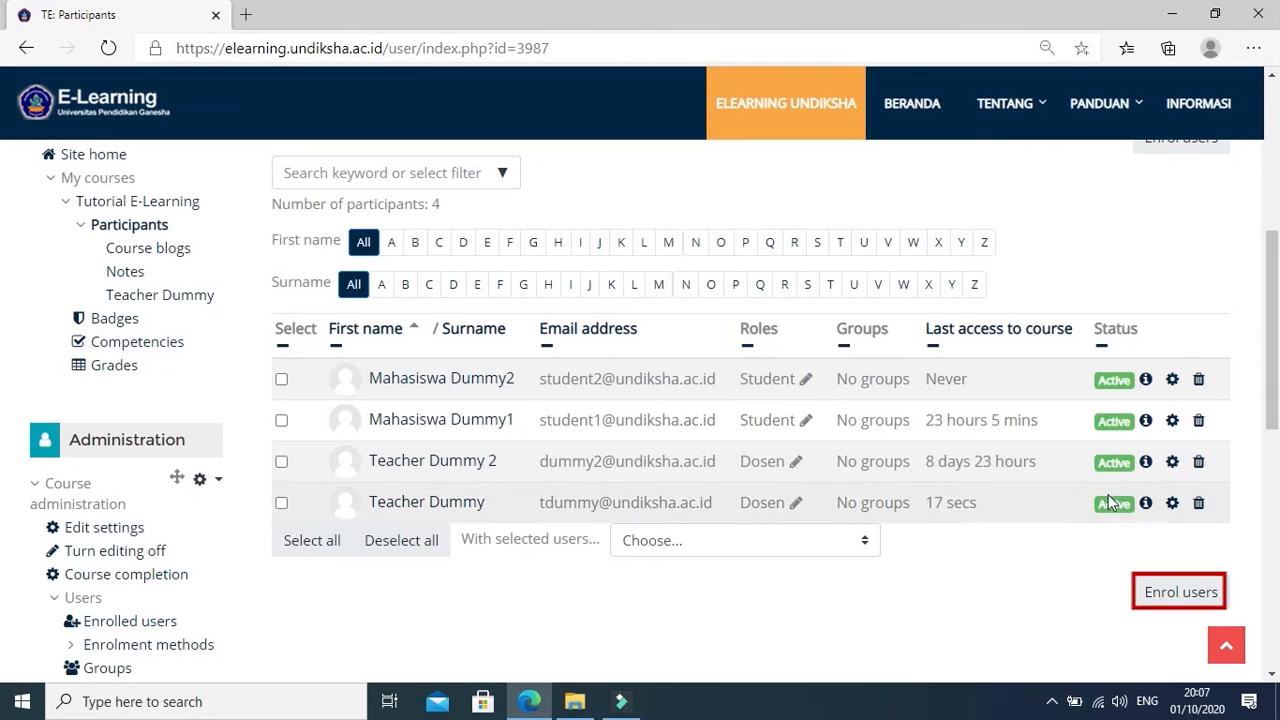
# Step: Search for a student by name and enrol them in the course with the Student role
pyautogui.click(1197, 596)
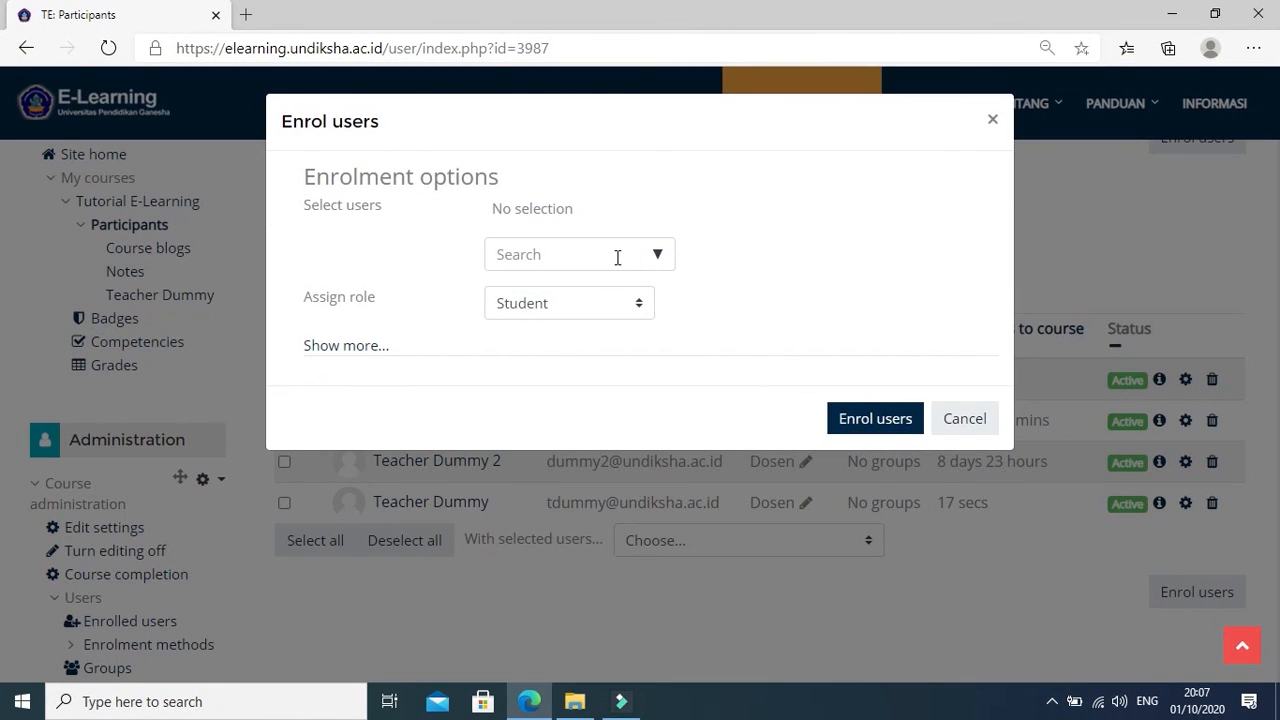
pyautogui.click(617, 257)
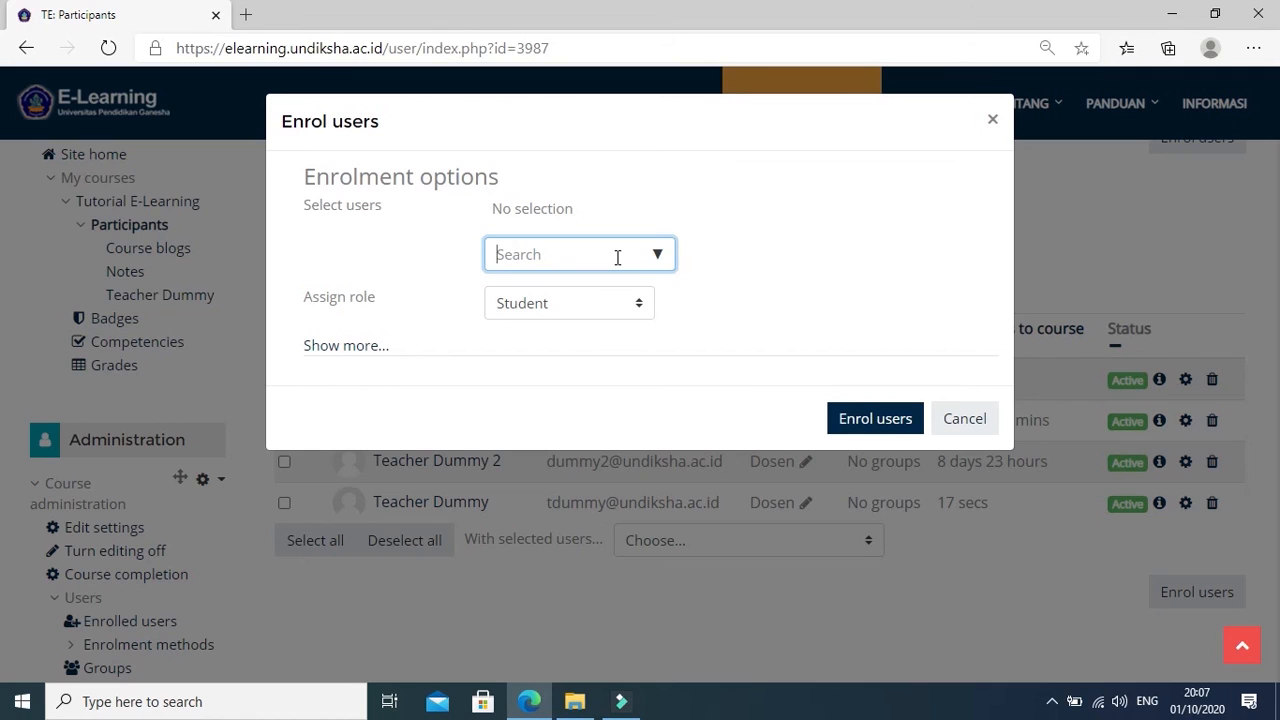
pyautogui.write('dwiq')
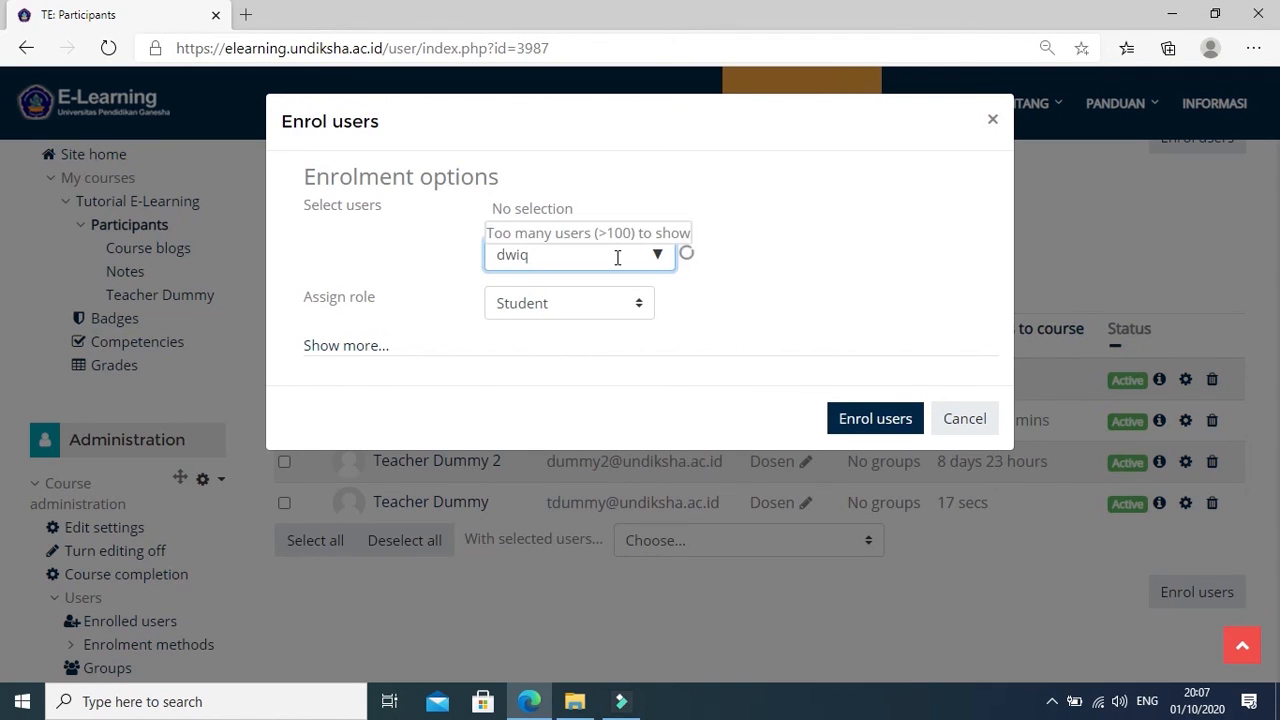
pyautogui.click(634, 237)
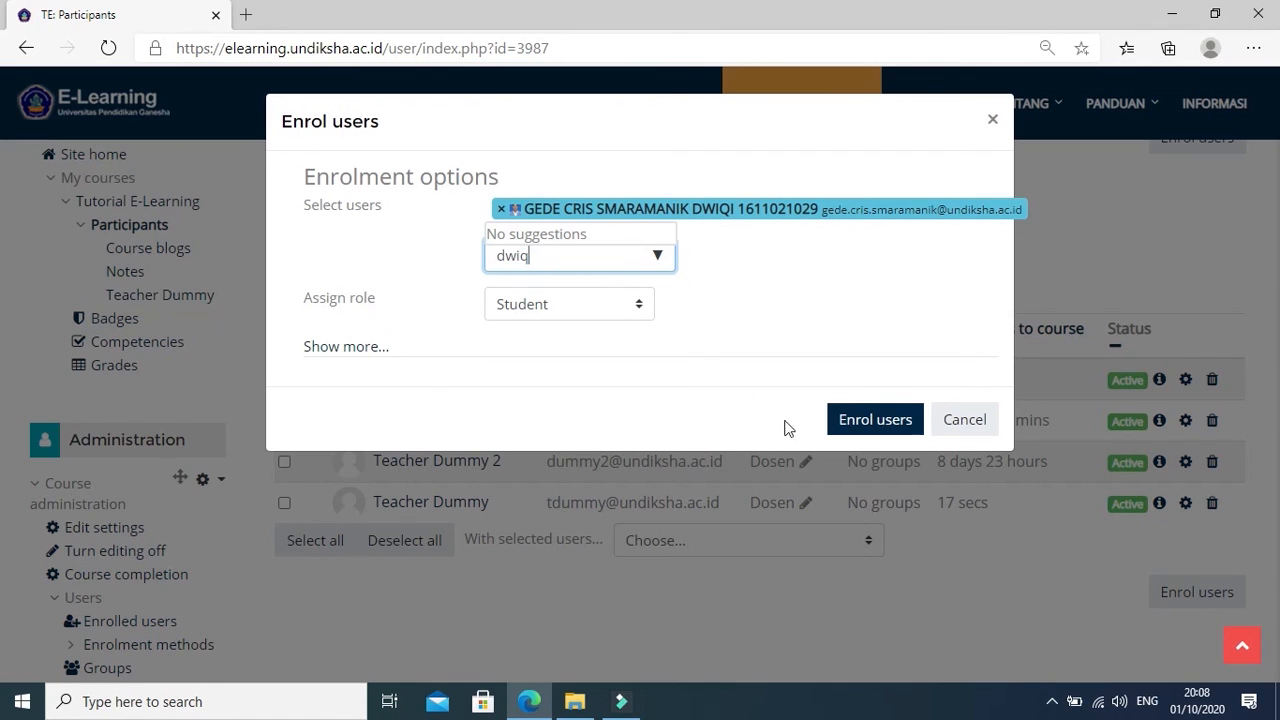
pyautogui.click(880, 426)
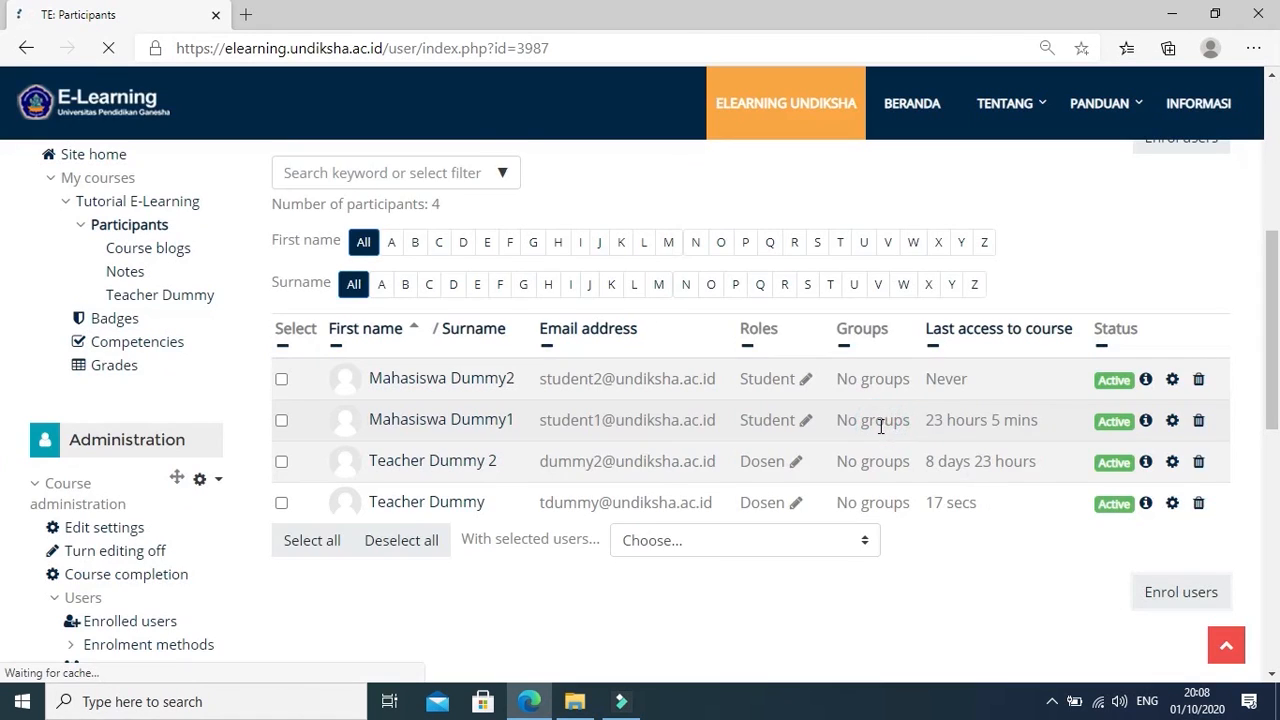